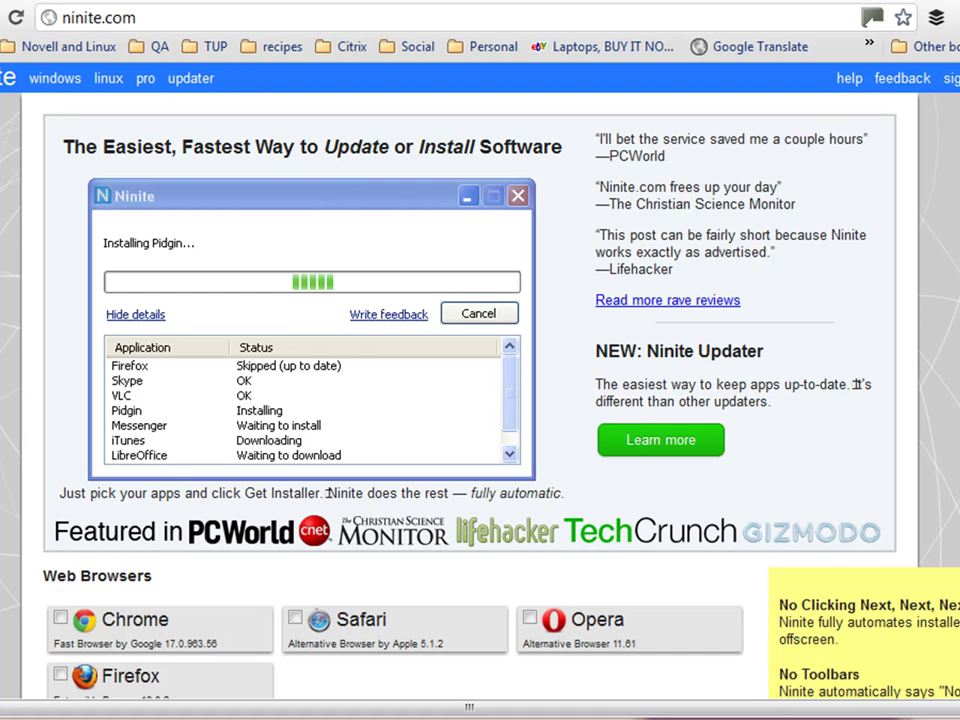
Browse the Ninite app list and tick Firefox and Skype.
{"action": "scroll", "coordinate": [480, 380], "scroll_direction": "down", "scroll_amount": 3}
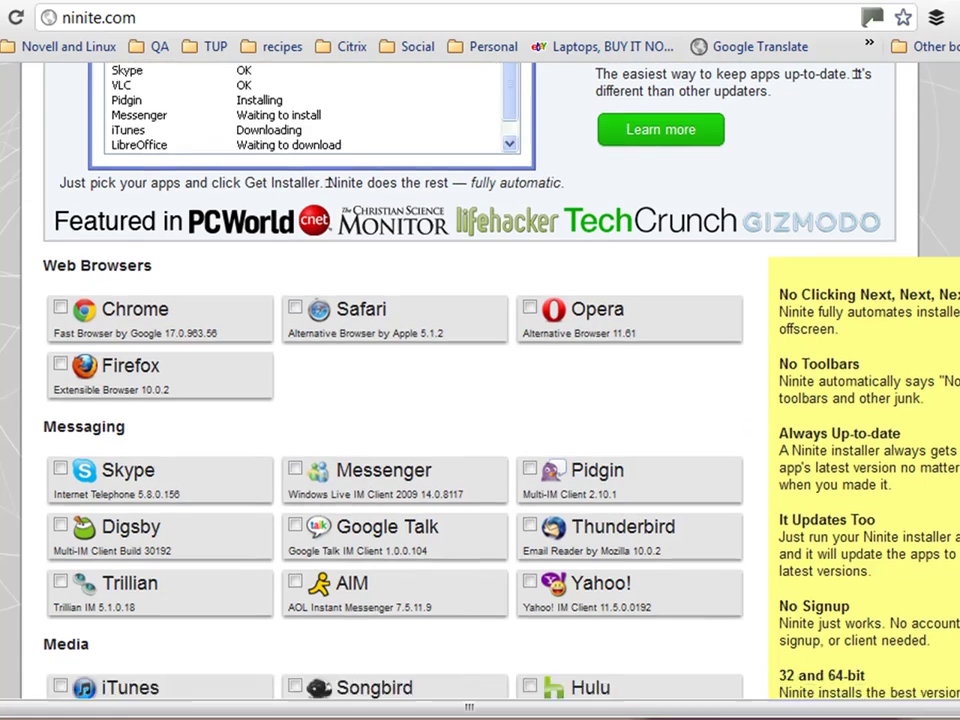
{"action": "scroll", "coordinate": [330, 206], "scroll_direction": "down", "scroll_amount": 4}
{"action": "scroll", "coordinate": [376, 380], "scroll_direction": "down", "scroll_amount": 3}
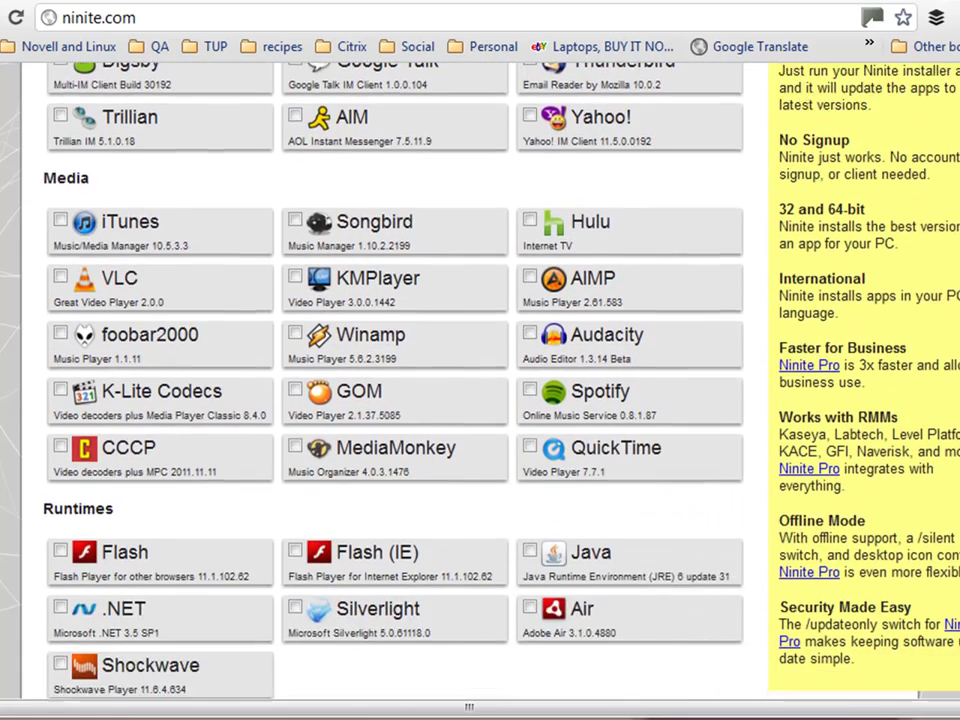
{"action": "scroll", "coordinate": [390, 380], "scroll_direction": "down", "scroll_amount": 1}
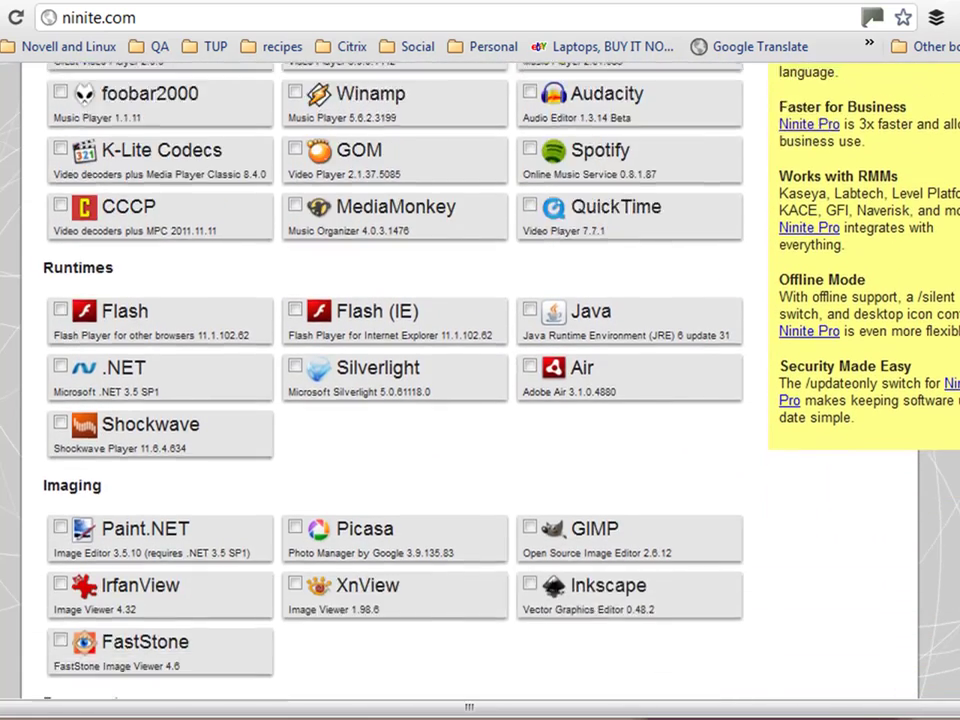
{"action": "scroll", "coordinate": [390, 380], "scroll_direction": "down", "scroll_amount": 2}
{"action": "scroll", "coordinate": [390, 380], "scroll_direction": "down", "scroll_amount": 1}
{"action": "scroll", "coordinate": [390, 380], "scroll_direction": "down", "scroll_amount": 2}
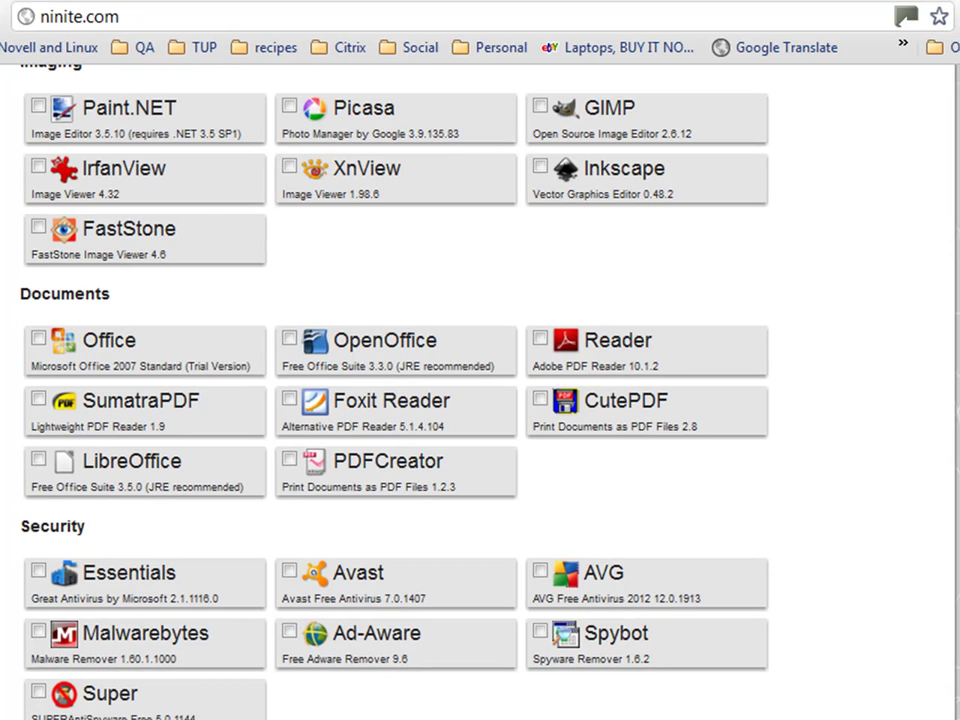
{"action": "scroll", "coordinate": [400, 400], "scroll_direction": "up", "scroll_amount": 1}
{"action": "scroll", "coordinate": [400, 400], "scroll_direction": "up", "scroll_amount": 1}
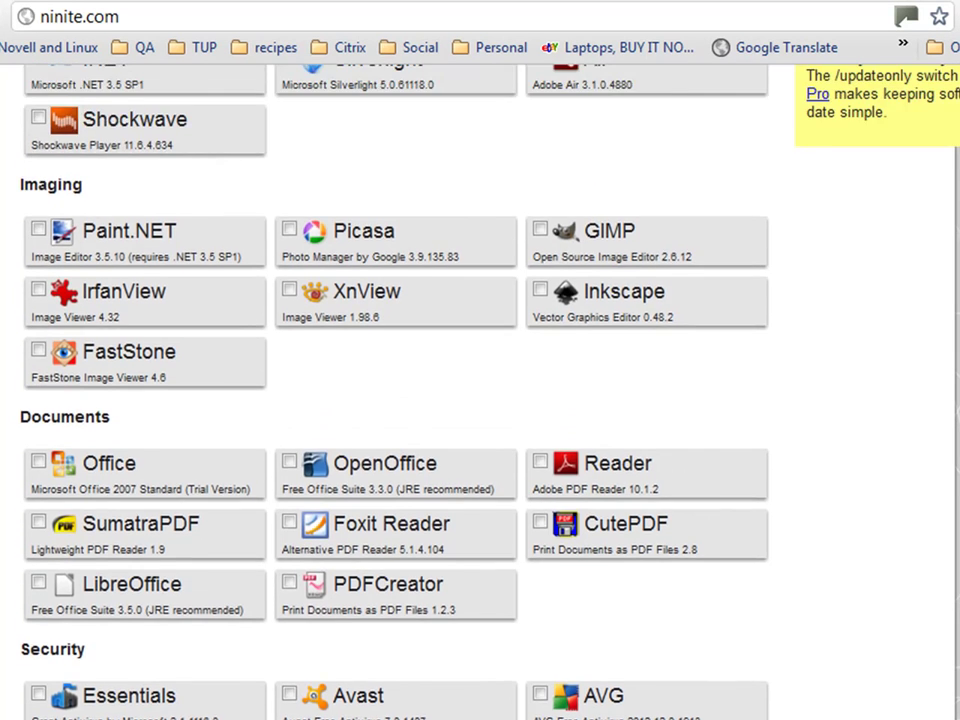
{"action": "scroll", "coordinate": [400, 400], "scroll_direction": "up", "scroll_amount": 2}
{"action": "scroll", "coordinate": [400, 400], "scroll_direction": "up", "scroll_amount": 1}
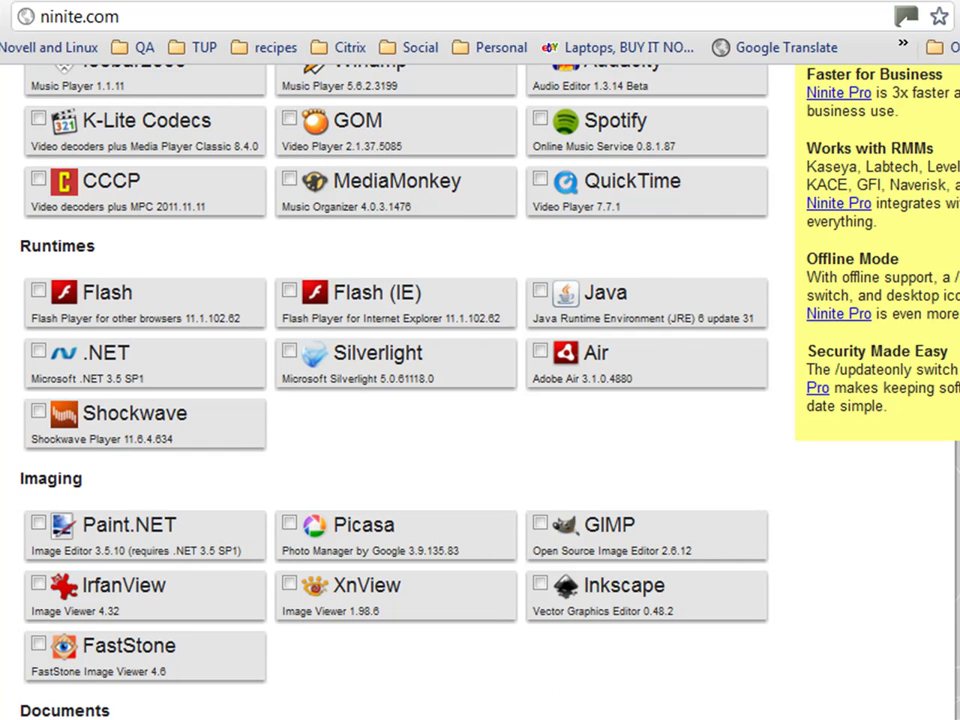
{"action": "scroll", "coordinate": [400, 400], "scroll_direction": "up", "scroll_amount": 2}
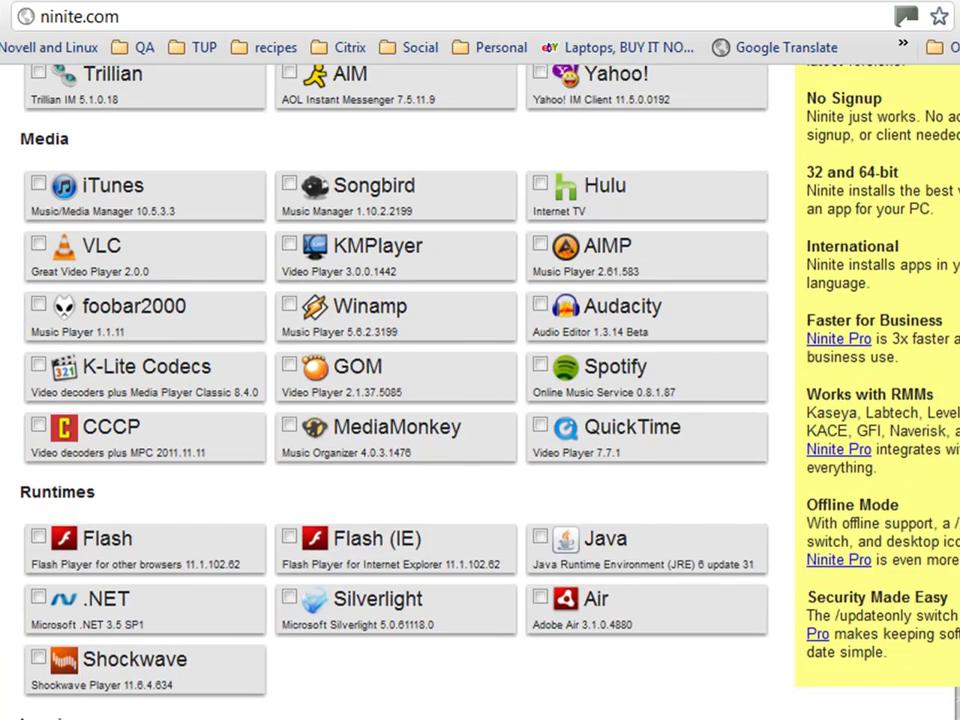
{"action": "scroll", "coordinate": [400, 400], "scroll_direction": "up", "scroll_amount": 1}
{"action": "scroll", "coordinate": [400, 400], "scroll_direction": "up", "scroll_amount": 3}
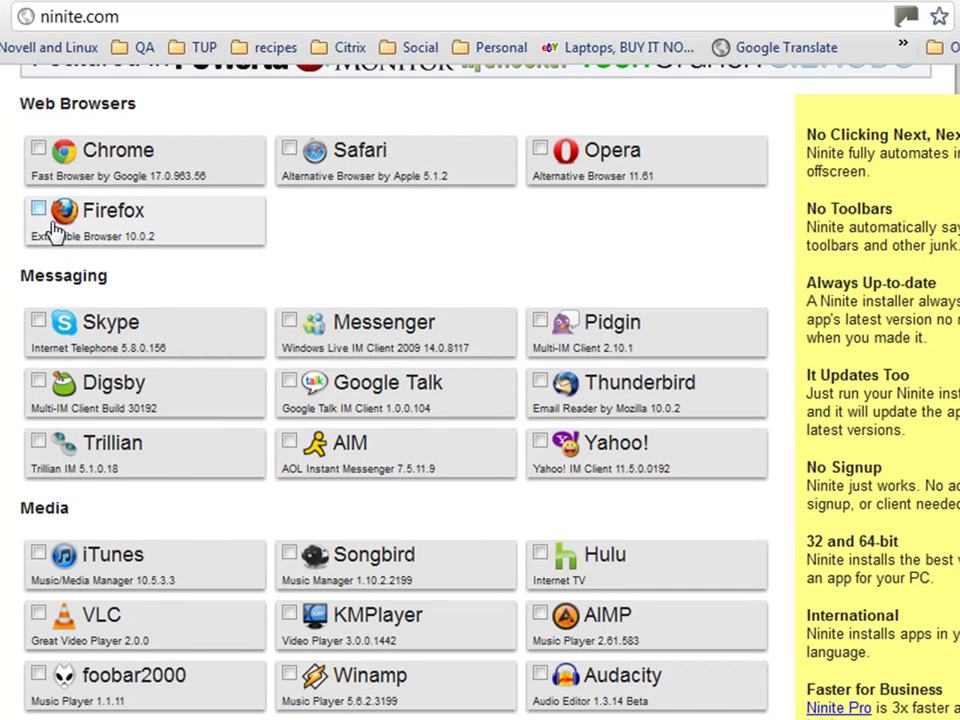
{"action": "left_click", "coordinate": [38, 209]}
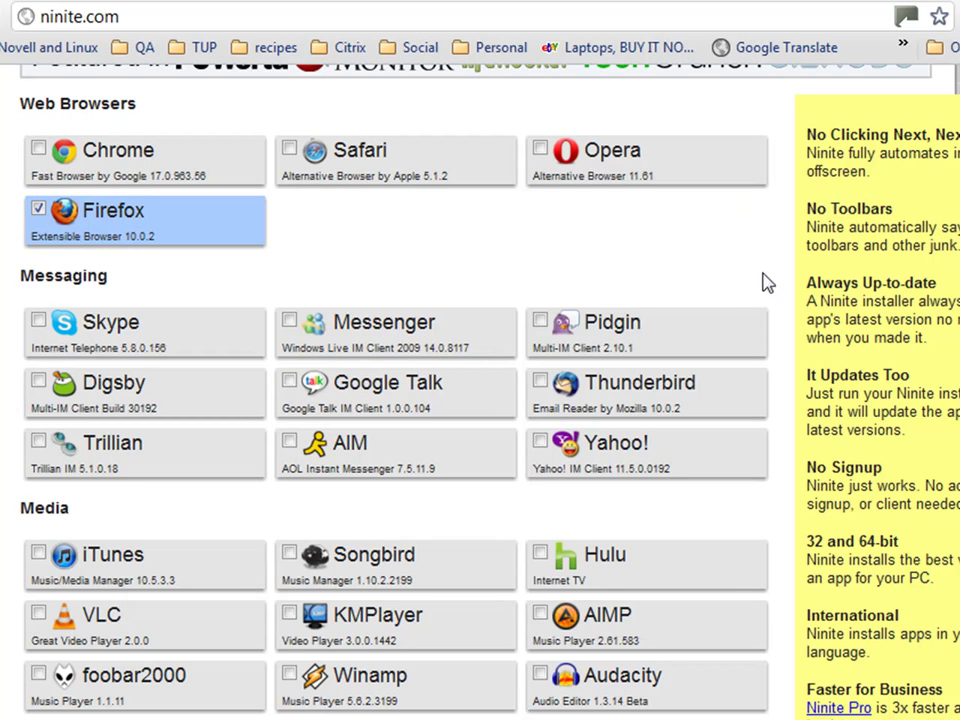
{"action": "left_click", "coordinate": [40, 320]}
Tick 7-Zip, FileZilla, WinSCP, Notepad++ and PuTTY further down the list.
{"action": "scroll", "coordinate": [171, 600], "scroll_direction": "down", "scroll_amount": 15}
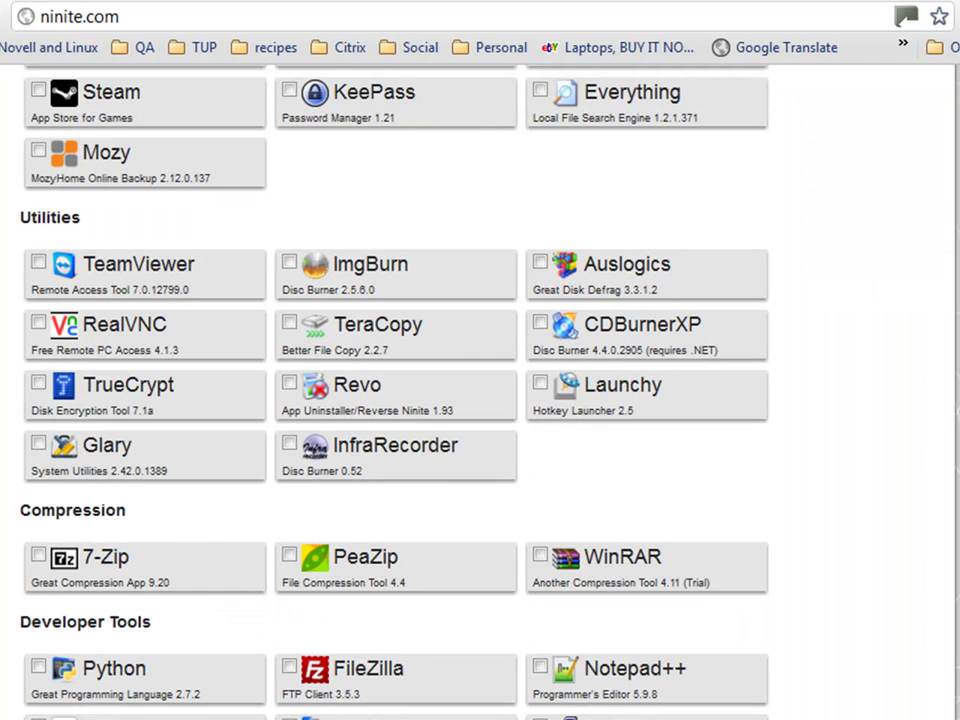
{"action": "left_click", "coordinate": [40, 557]}
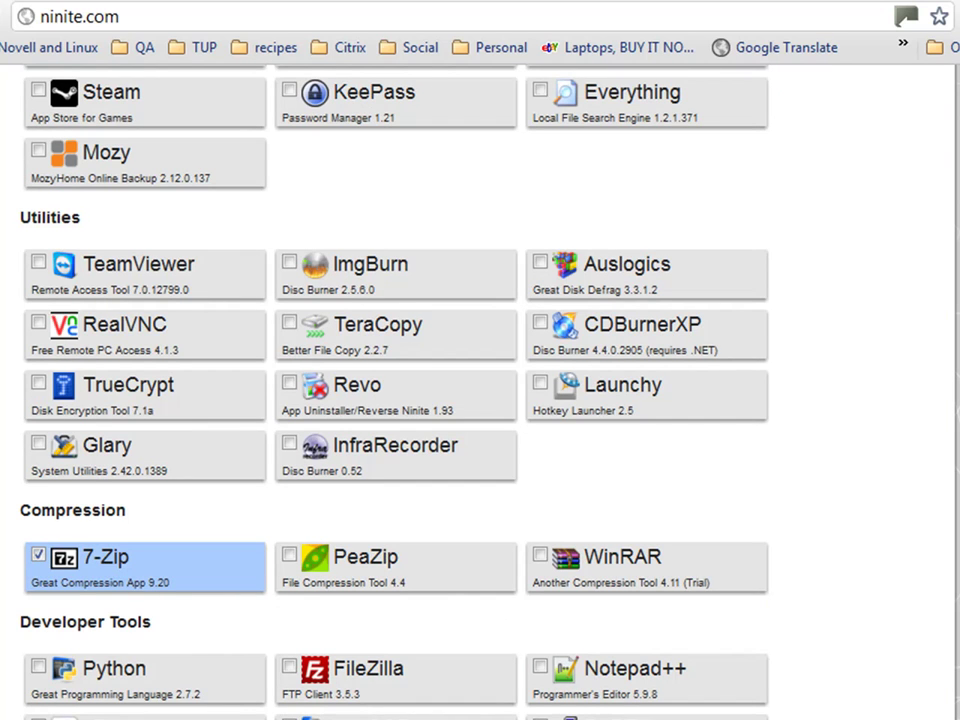
{"action": "scroll", "coordinate": [214, 606], "scroll_direction": "down", "scroll_amount": 1}
{"action": "scroll", "coordinate": [214, 606], "scroll_direction": "down", "scroll_amount": 1}
{"action": "scroll", "coordinate": [214, 606], "scroll_direction": "down", "scroll_amount": 1}
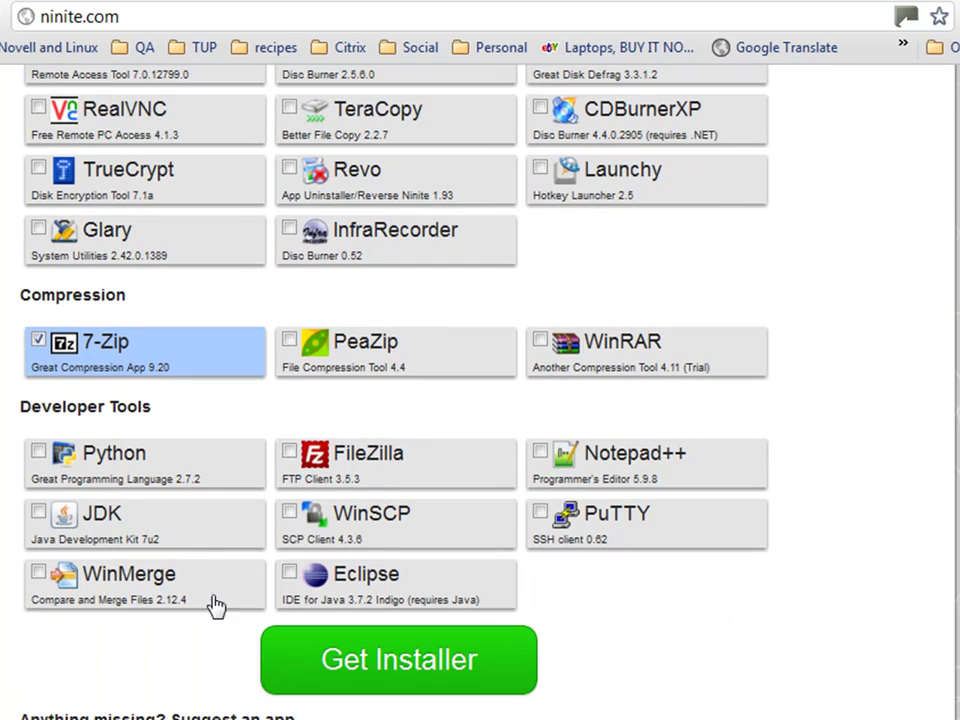
{"action": "left_click", "coordinate": [291, 454]}
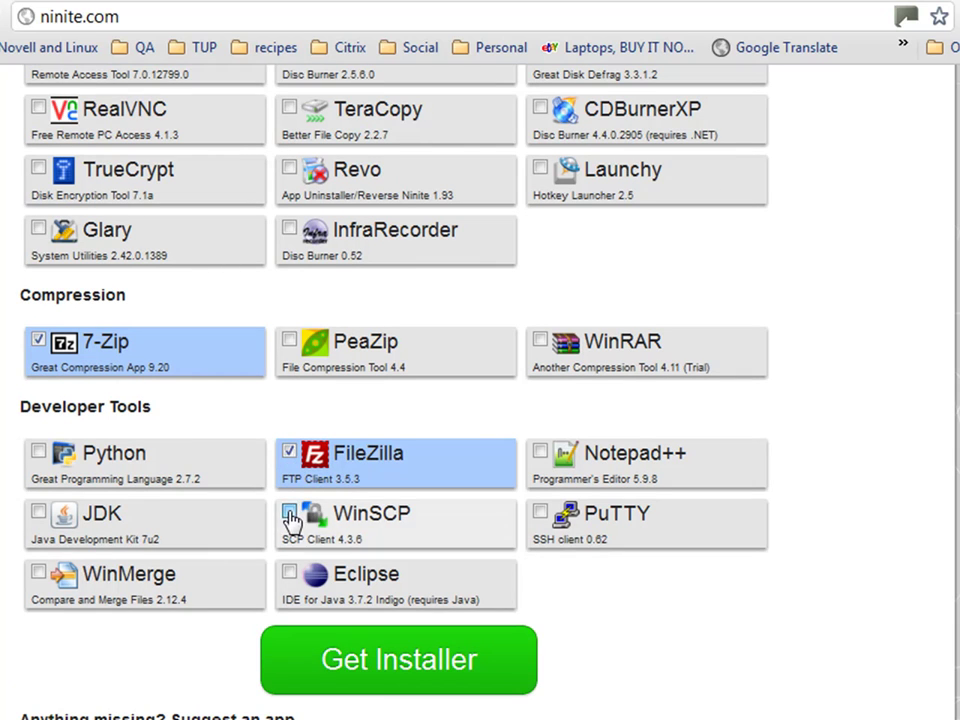
{"action": "left_click", "coordinate": [290, 512]}
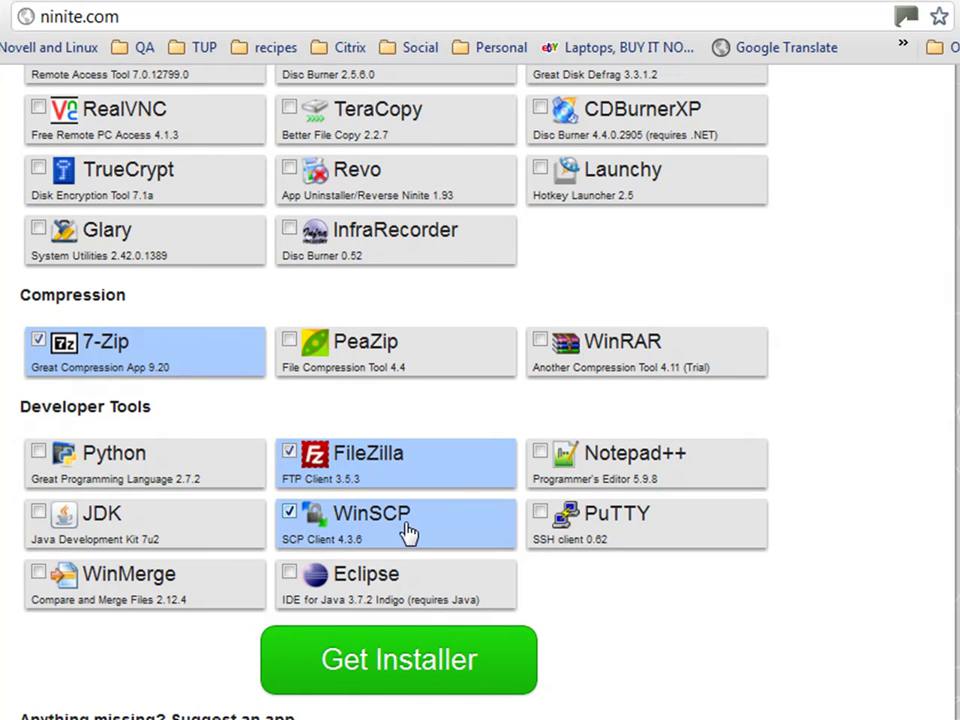
{"action": "left_click", "coordinate": [540, 462]}
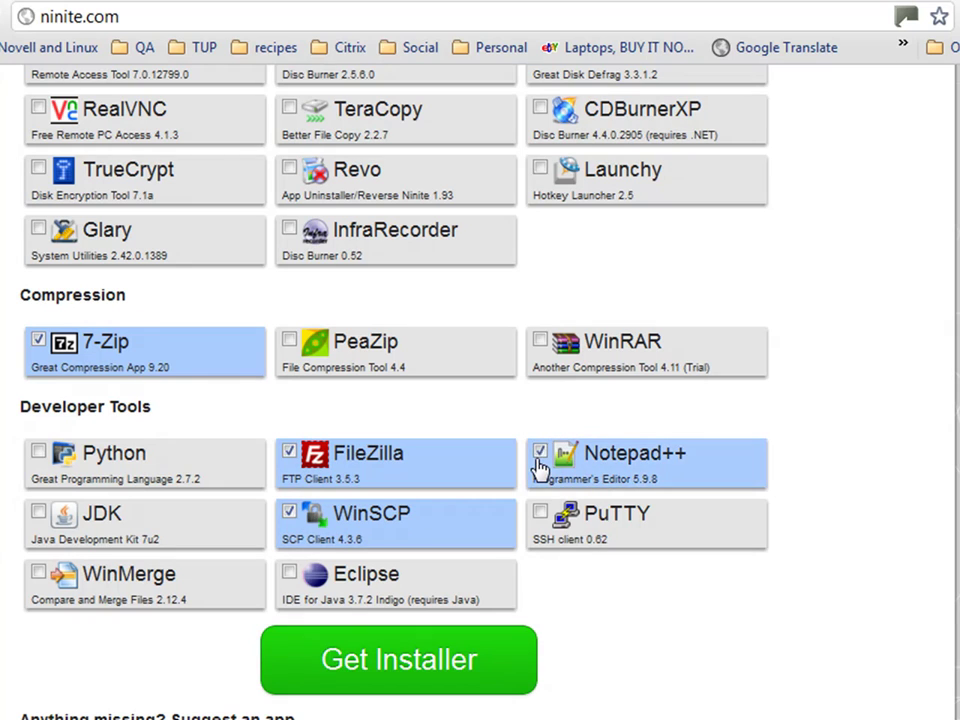
{"action": "left_click", "coordinate": [541, 514]}
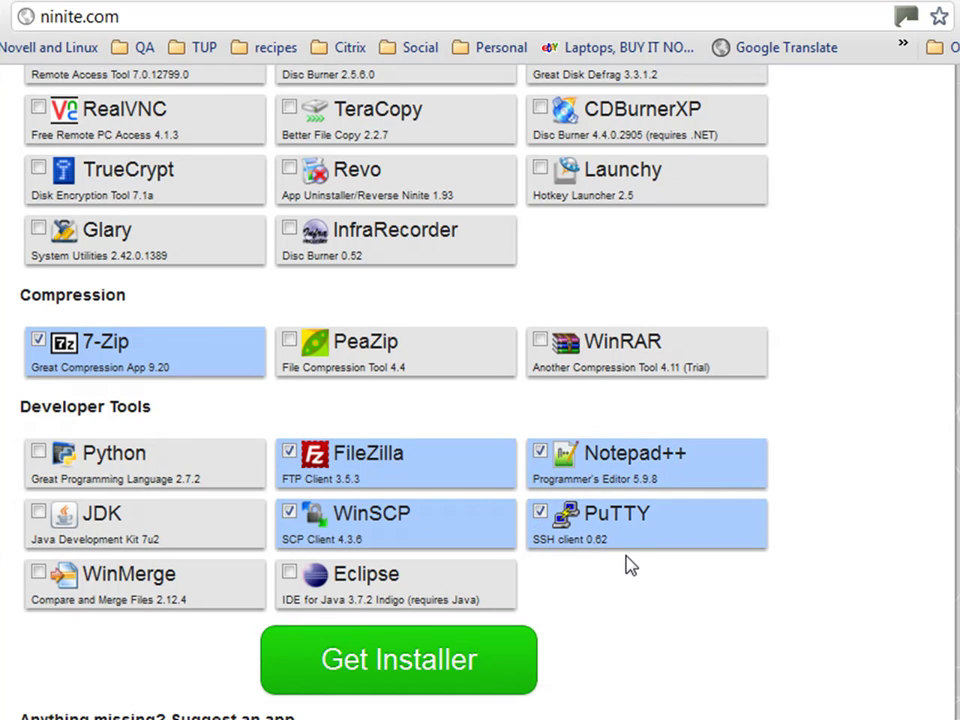
Get the custom installer for the seven selected apps and show its download options.
{"action": "left_click", "coordinate": [412, 672]}
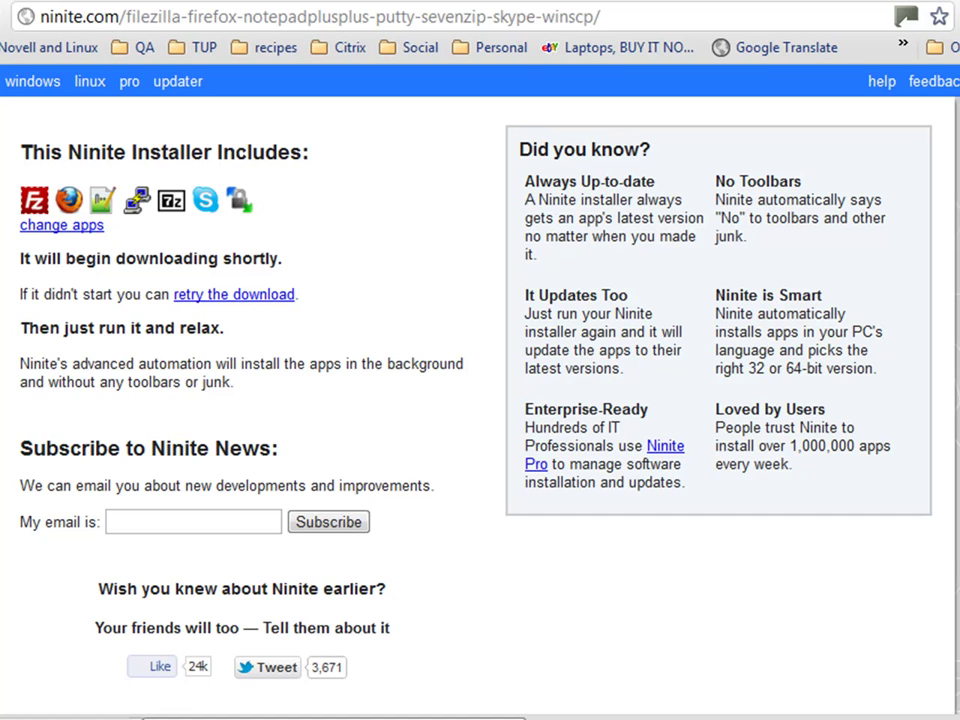
{"action": "left_click", "coordinate": [250, 716]}
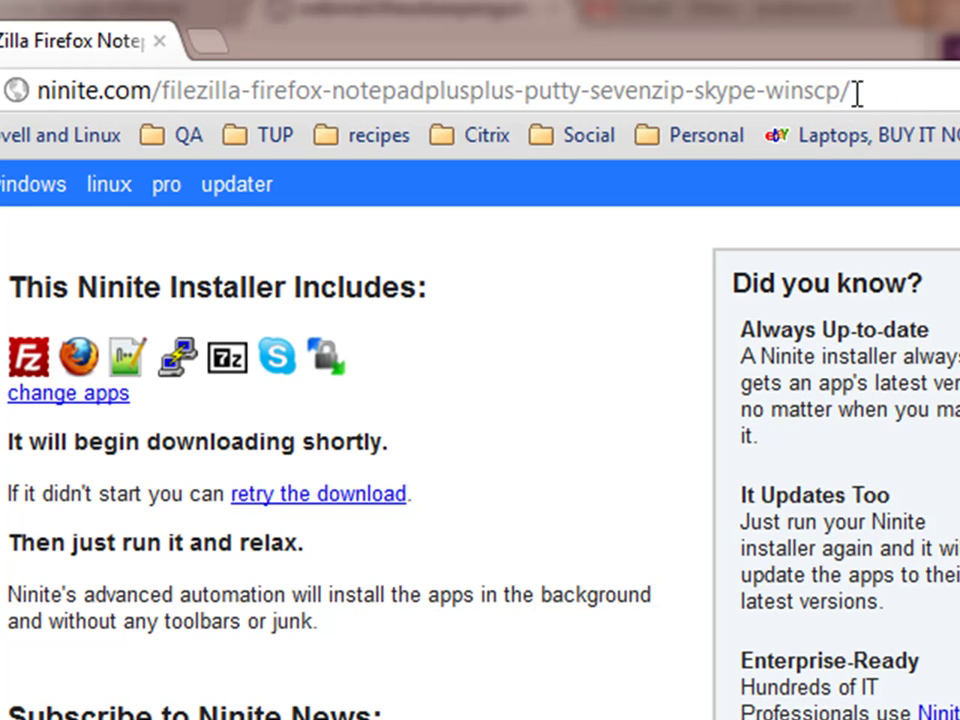
{"action": "mouse_move", "coordinate": [853, 90]}
{"action": "left_mouse_down"}
{"action": "mouse_move", "coordinate": [683, 78]}
{"action": "mouse_move", "coordinate": [37, 85]}
{"action": "left_mouse_up"}
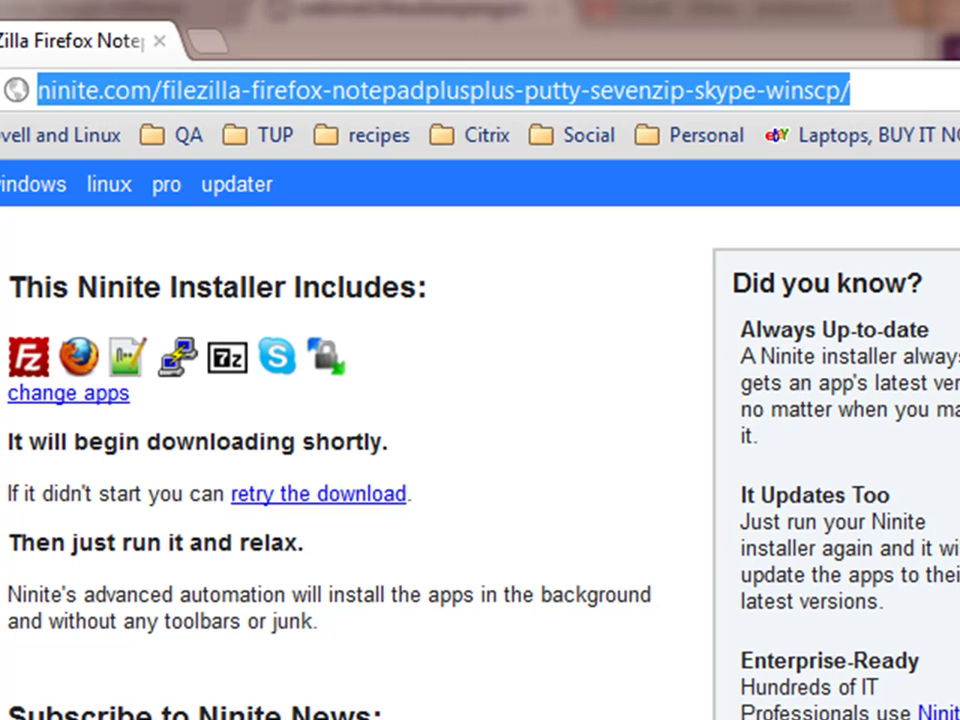
{"action": "mouse_move", "coordinate": [15, 90]}
{"action": "left_mouse_down"}
{"action": "mouse_move", "coordinate": [250, 90]}
{"action": "mouse_move", "coordinate": [20, 60]}
{"action": "left_mouse_up"}
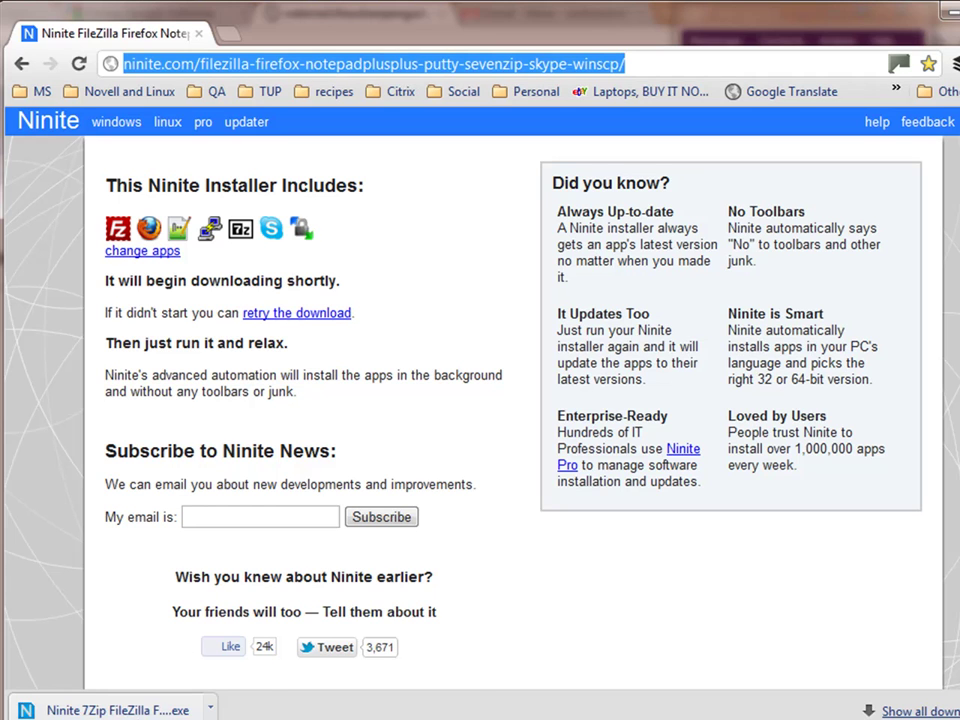
Launch the downloaded Ninite .exe and allow it to run past the Security Warning.
{"action": "left_click", "coordinate": [138, 710]}
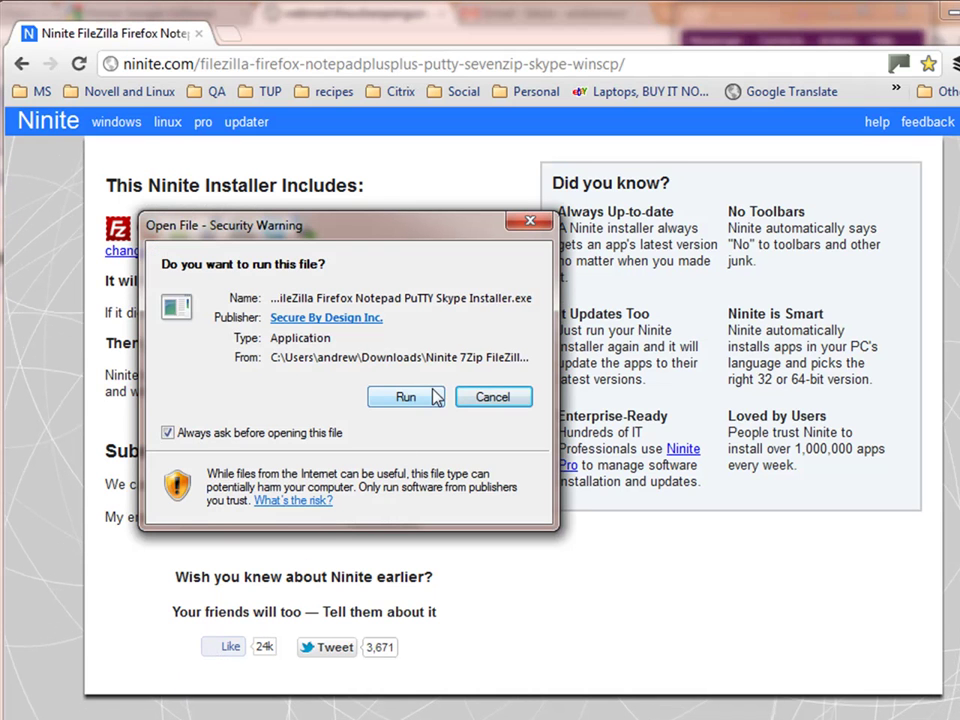
{"action": "left_click", "coordinate": [425, 397]}
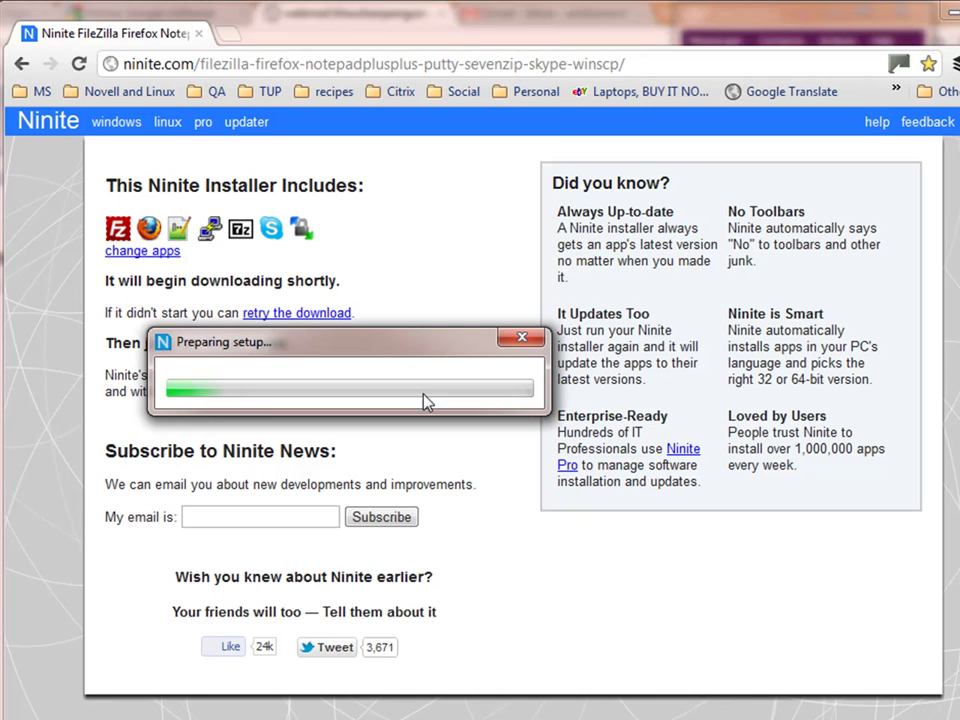